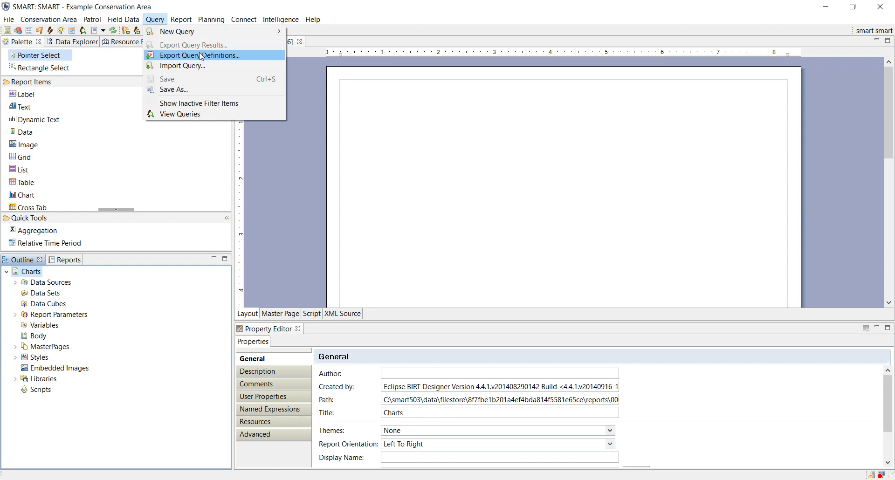
Open the Human activity observations query from the conservation area queries and run its summary.
mouse_move(210, 31)
mouse_move(336, 66)
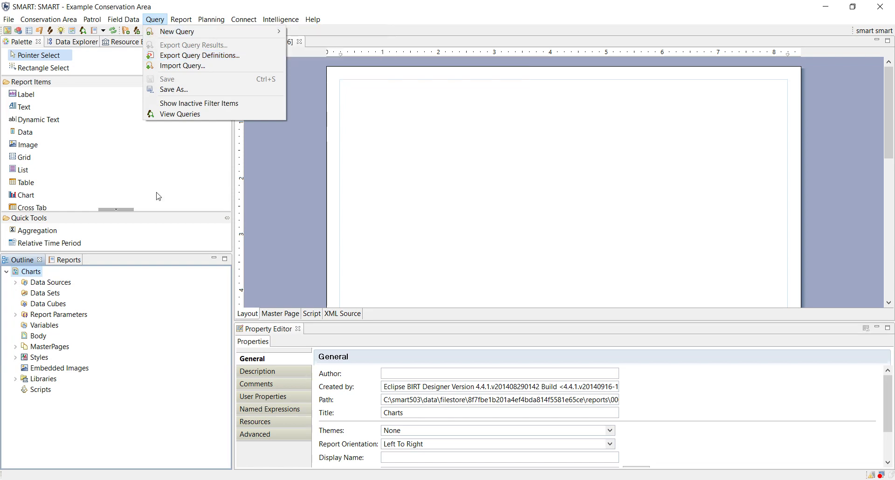
click(204, 117)
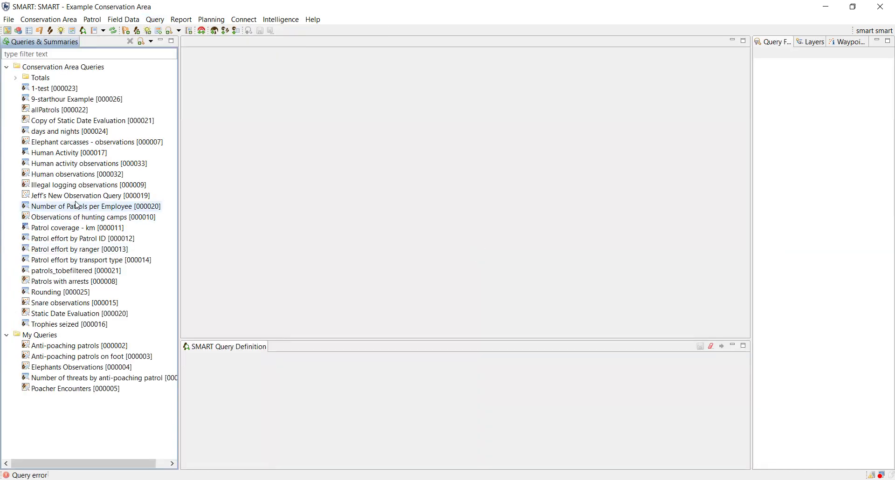
click(66, 163)
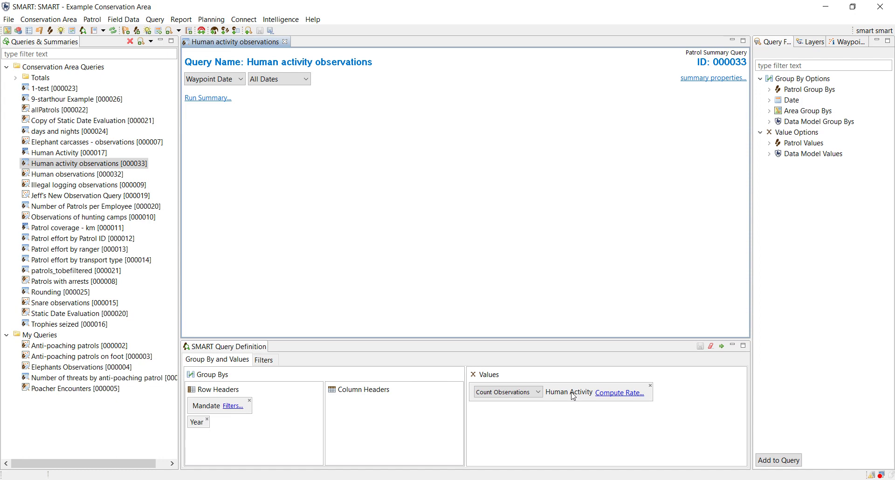
click(722, 346)
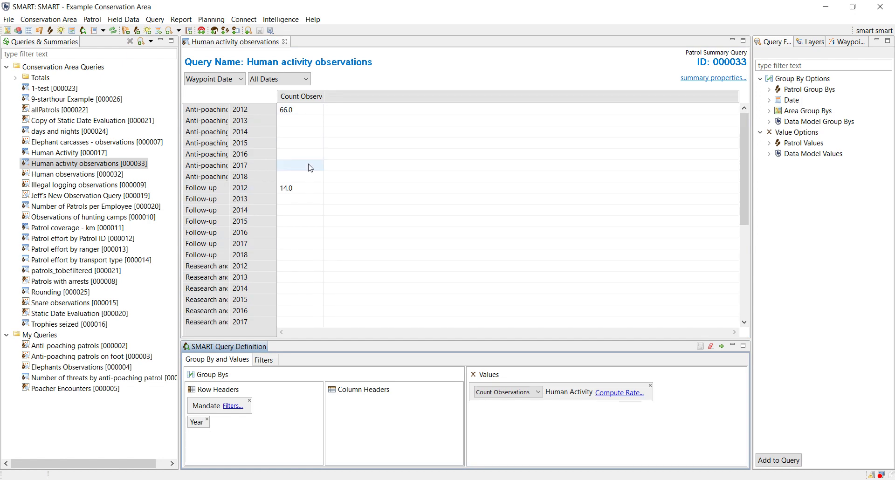
Switch to the report list and open the Charts report for editing.
click(186, 21)
click(201, 70)
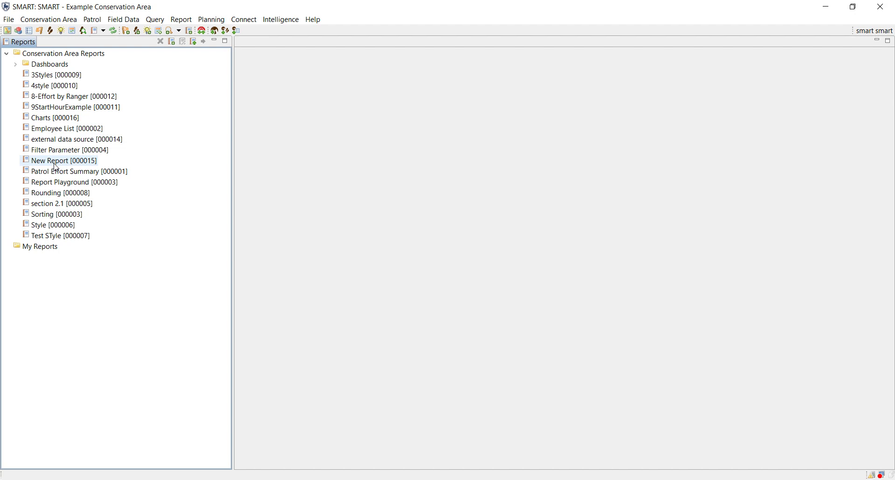
right_click(55, 163)
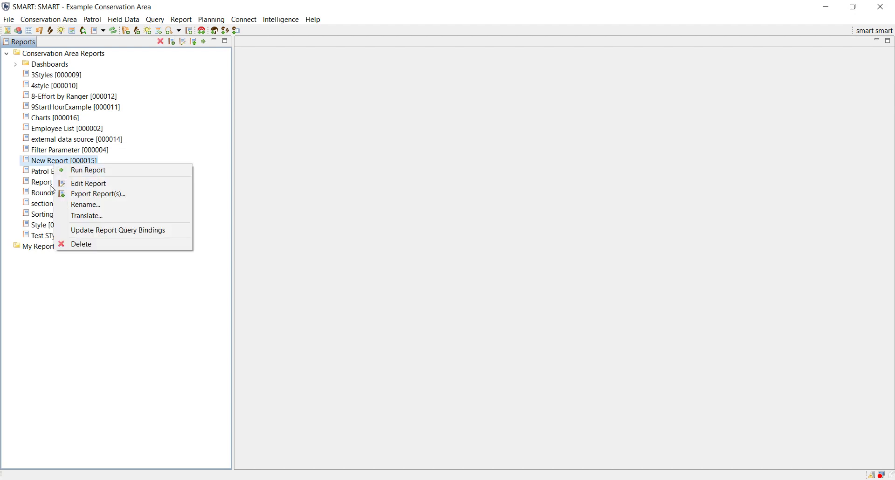
right_click(51, 123)
click(90, 140)
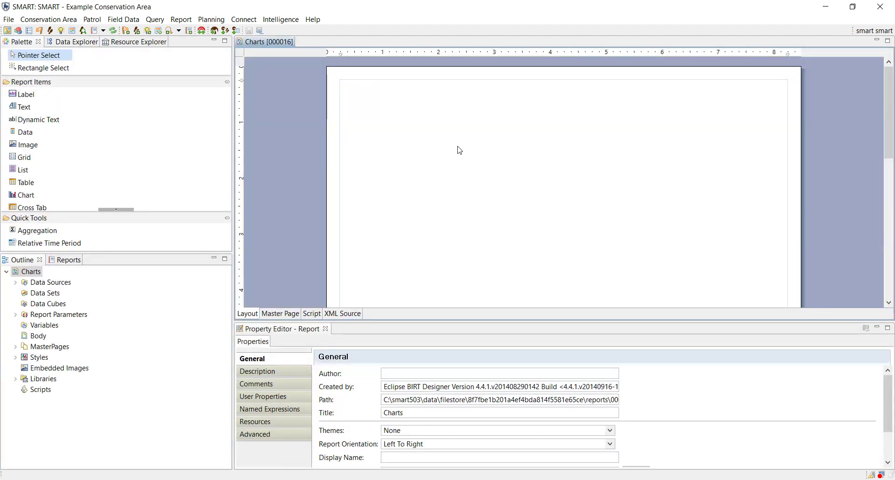
Create a data set of type SMART Queries Data Set from the Human activity observations query.
right_click(56, 294)
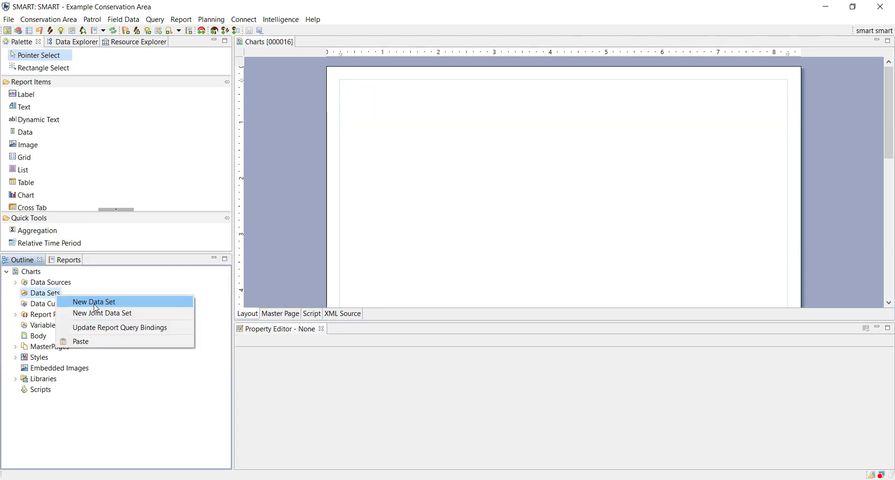
click(96, 303)
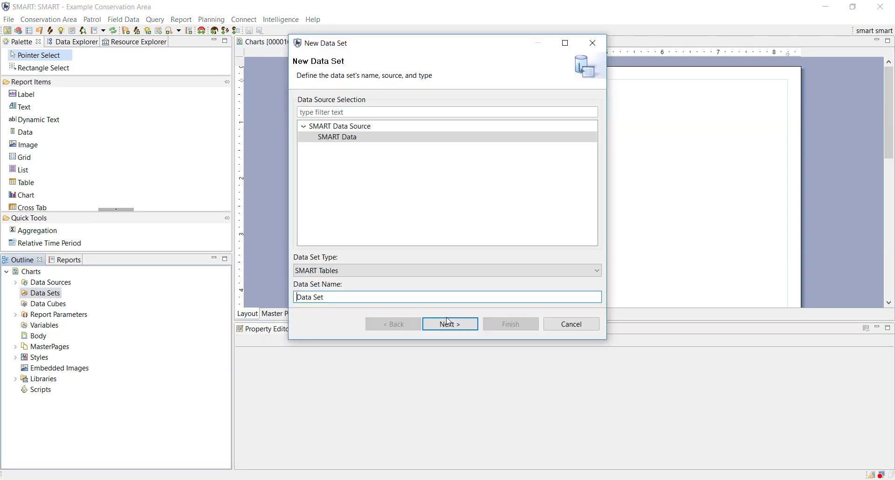
click(401, 273)
click(393, 294)
key(Return)
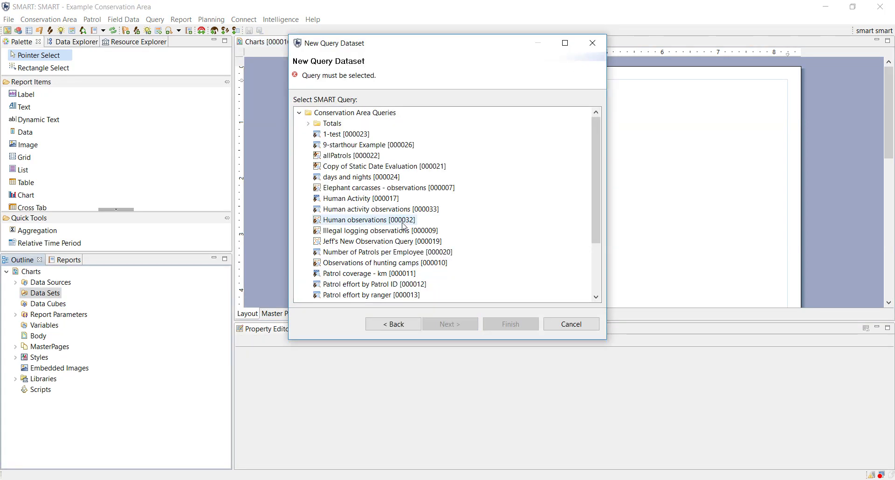
click(375, 213)
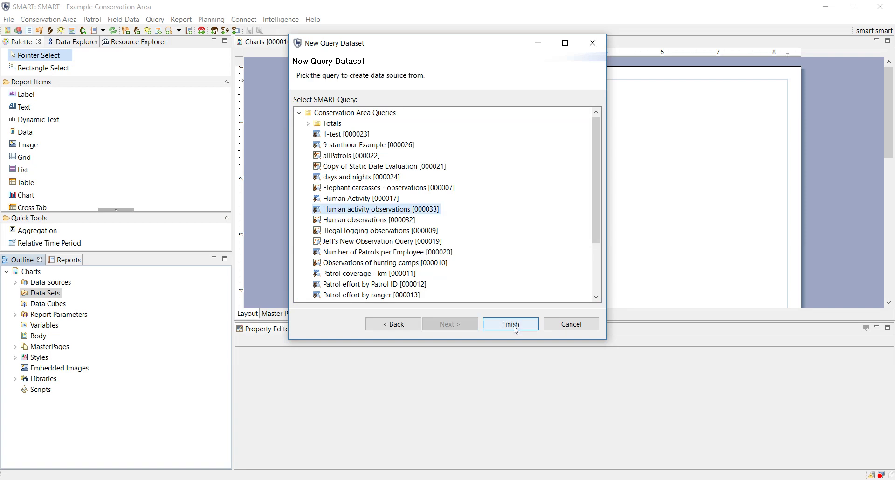
click(513, 325)
Set both the alias and the display name of output column header_0 to Mandate.
click(478, 166)
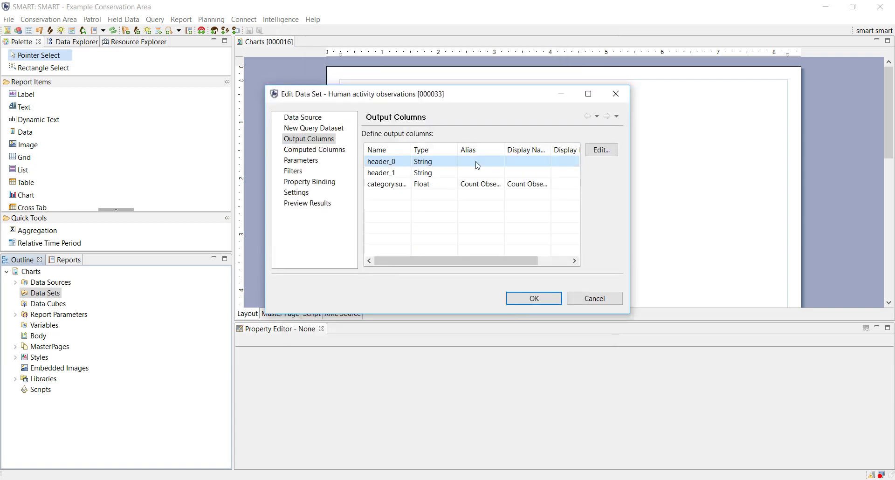
double_click(478, 165)
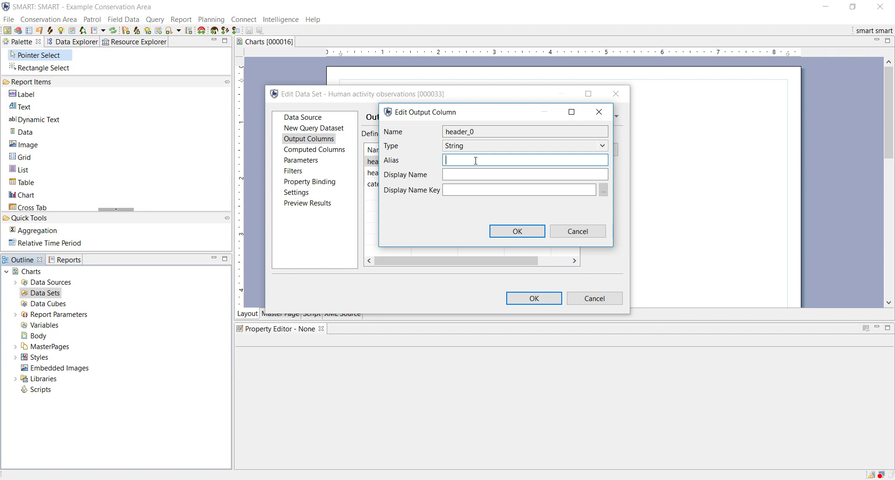
text(Mandate)
key(Tab)
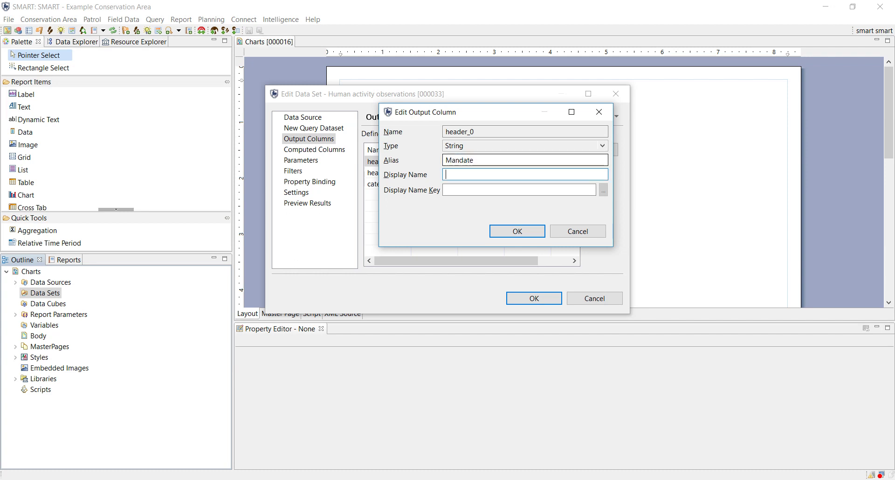
text(Mandate)
key(Return)
Set the alias and display name of output column header_1 to Year and accept the data set.
double_click(486, 172)
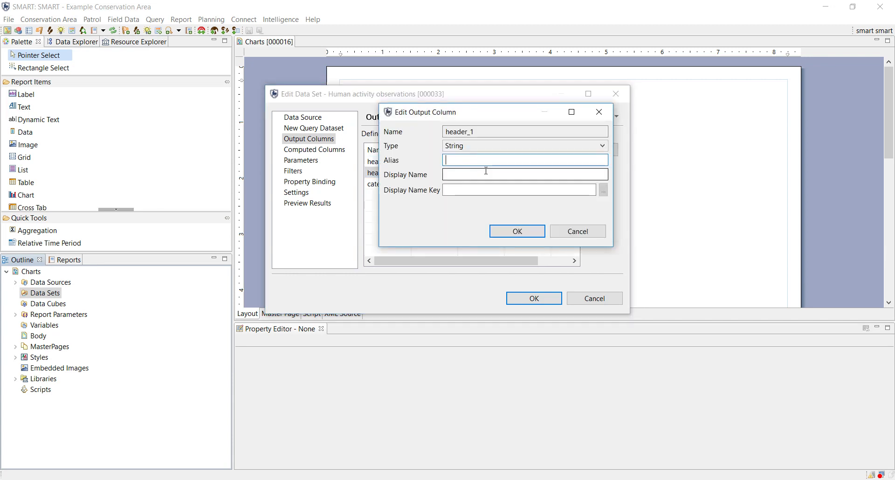
text(Year)
key(Tab)
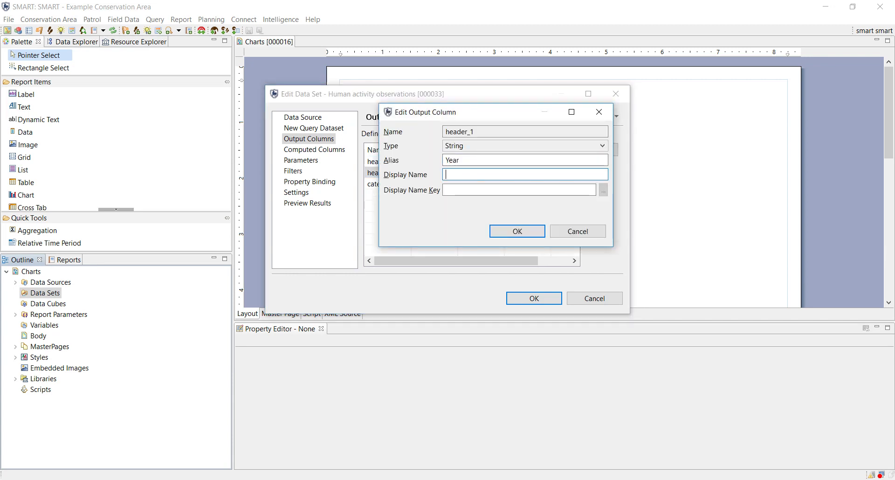
text(Year)
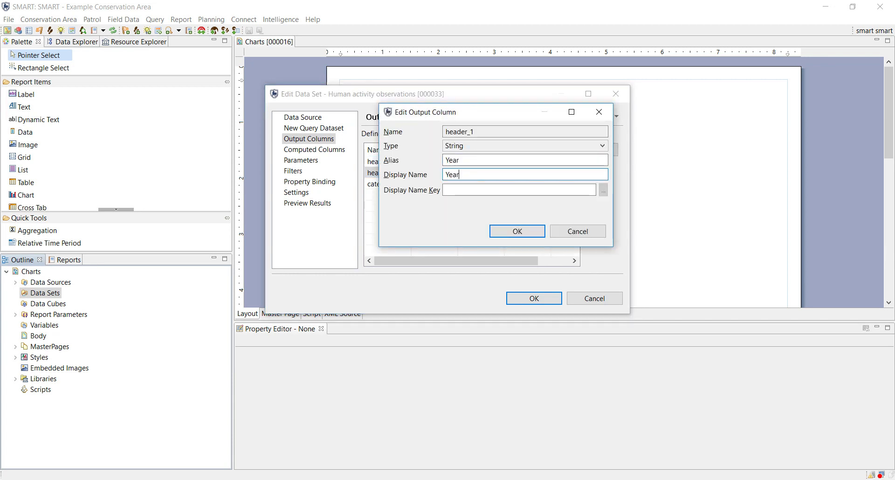
click(521, 230)
click(550, 301)
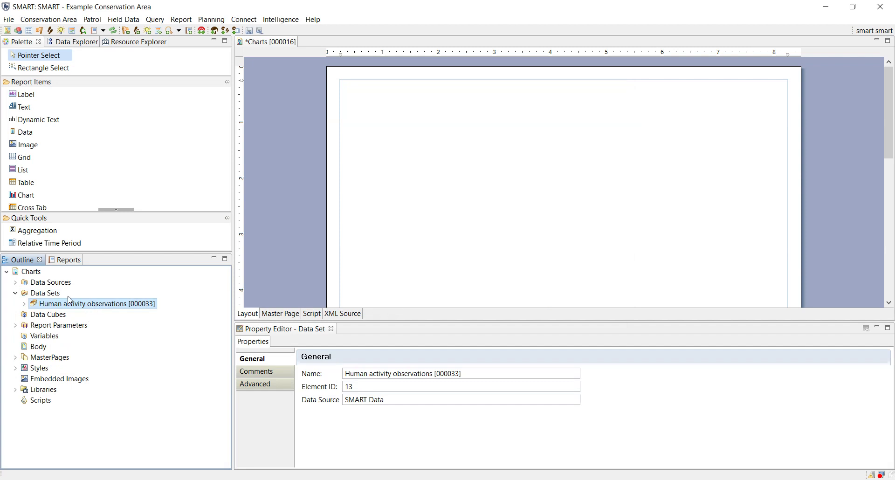
Create a second SMART Queries Data Set named "Human activities with report period" from the Human activity observations query.
right_click(52, 294)
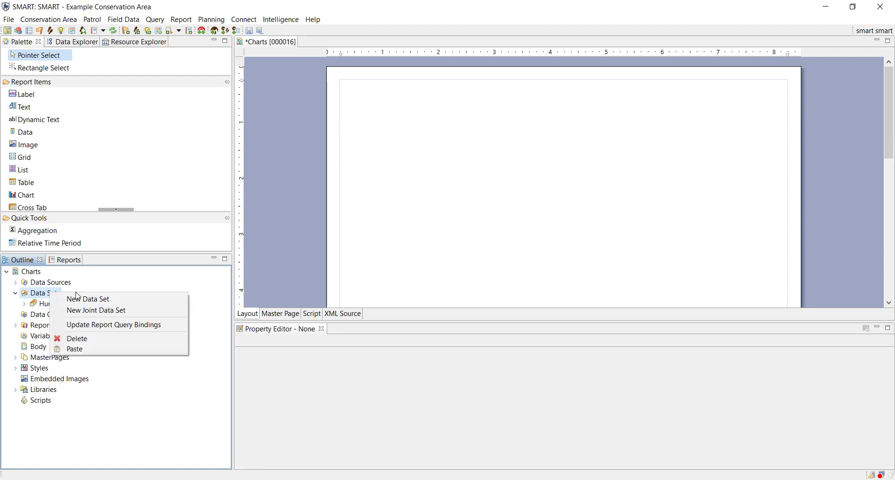
click(78, 298)
click(383, 270)
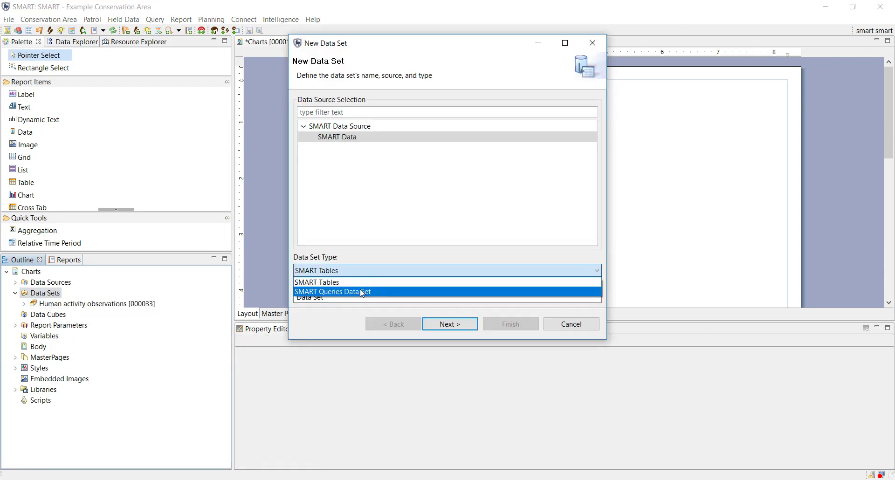
click(360, 289)
text(H)
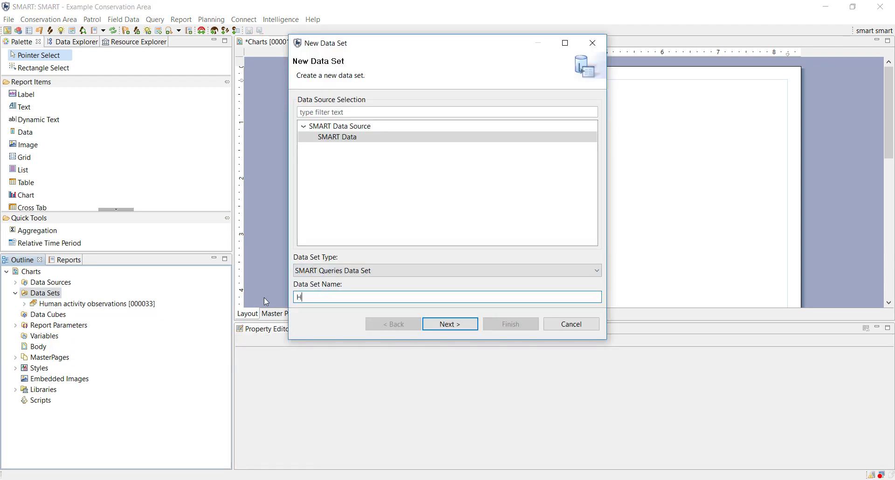
text(uman activities with report period)
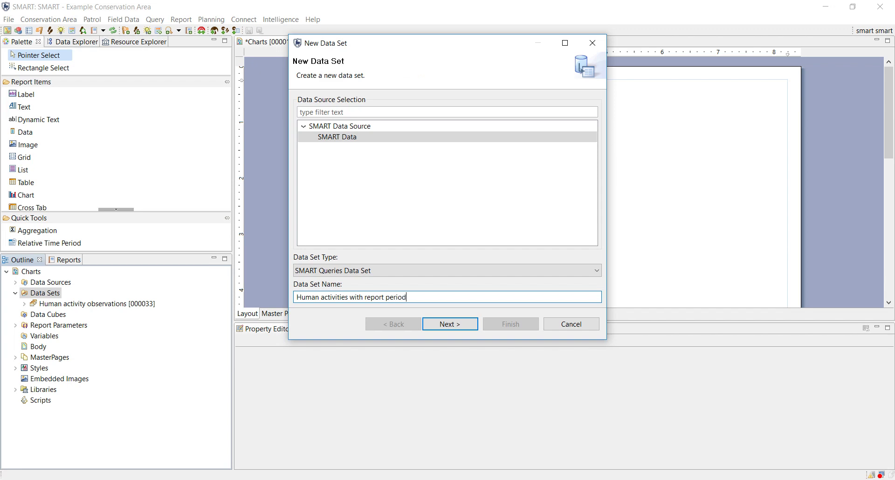
click(457, 325)
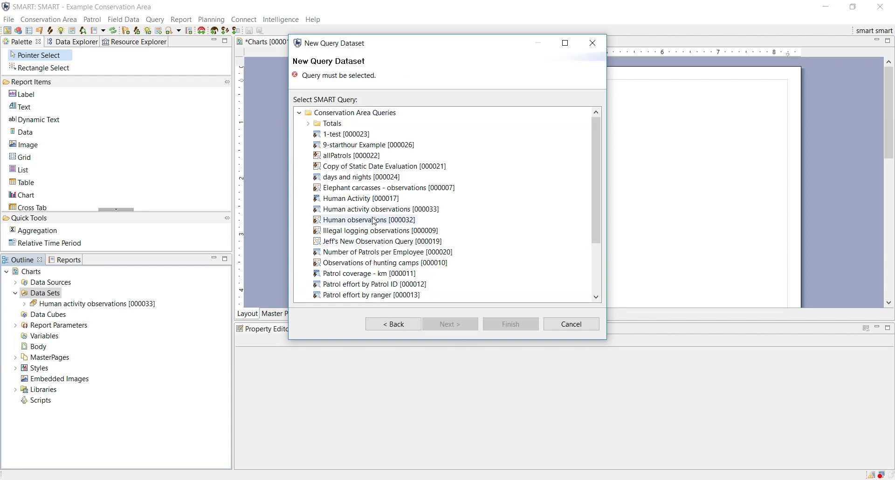
click(373, 209)
click(502, 322)
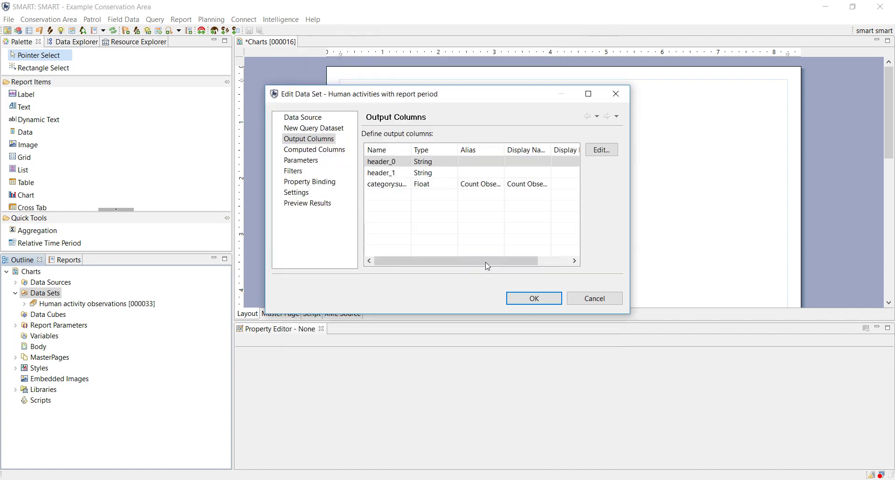
In the report period data set, give output column header_0 the alias and display name Mandate.
click(476, 164)
double_click(476, 164)
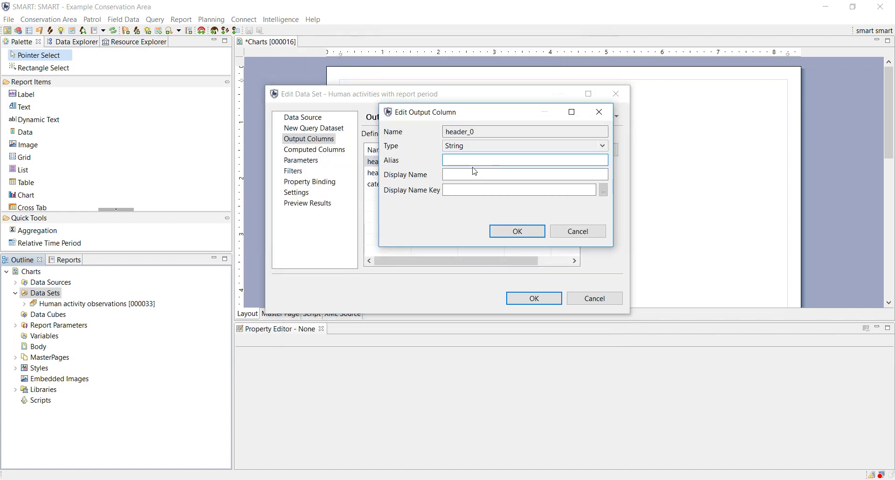
text(Mandate)
key(Tab)
text(Mandat)
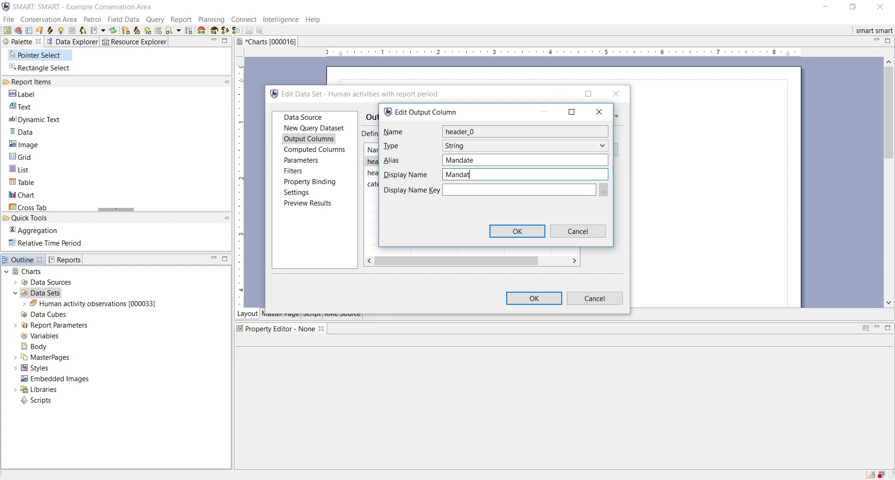
text(e)
key(Return)
Give the report period data set's header_1 column the alias and display name Year, accept the data set and save the report.
double_click(474, 172)
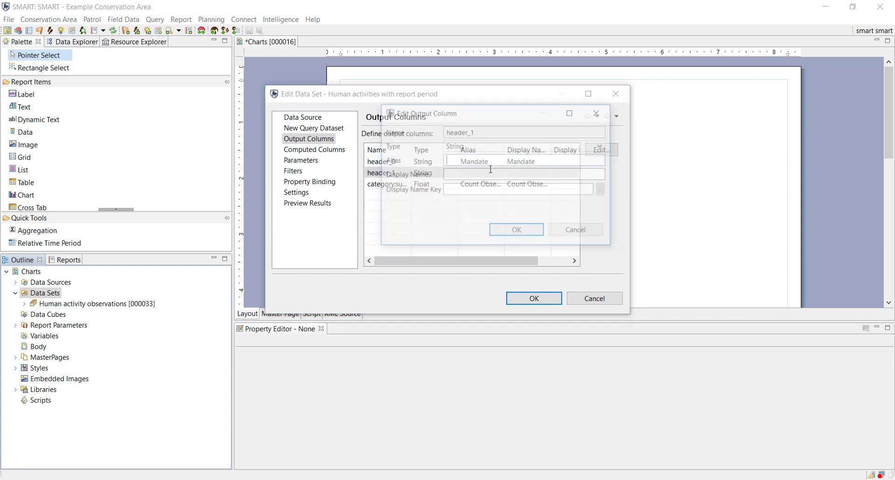
text(Year)
key(Tab)
text(Y)
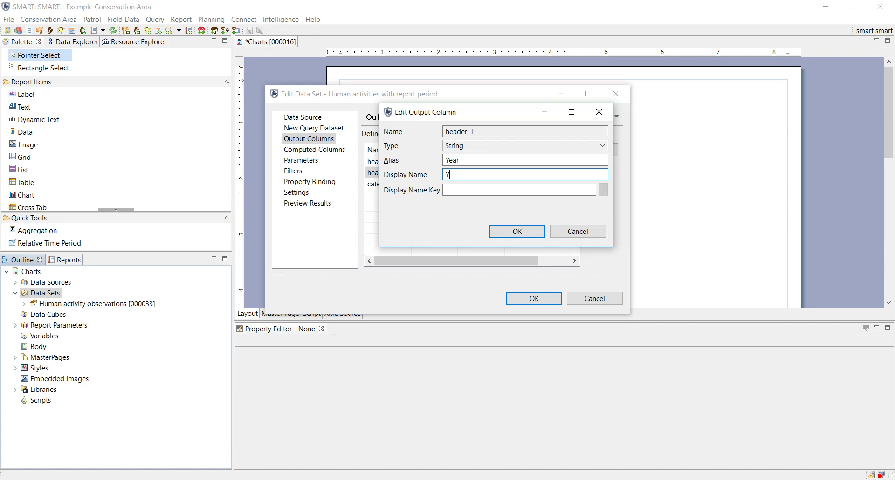
text(ear)
click(523, 232)
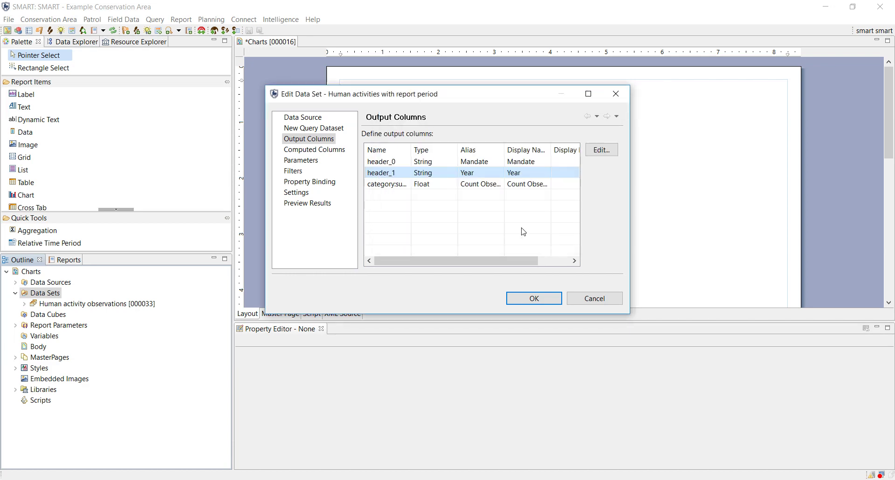
click(534, 298)
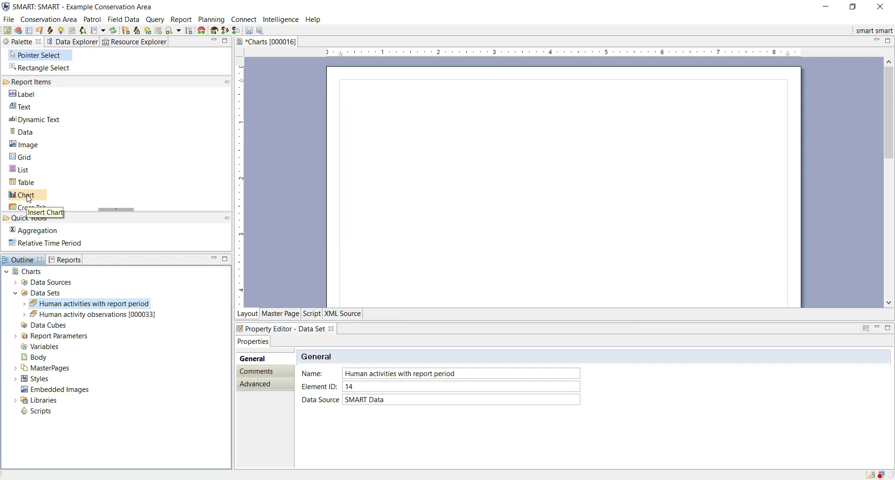
click(250, 31)
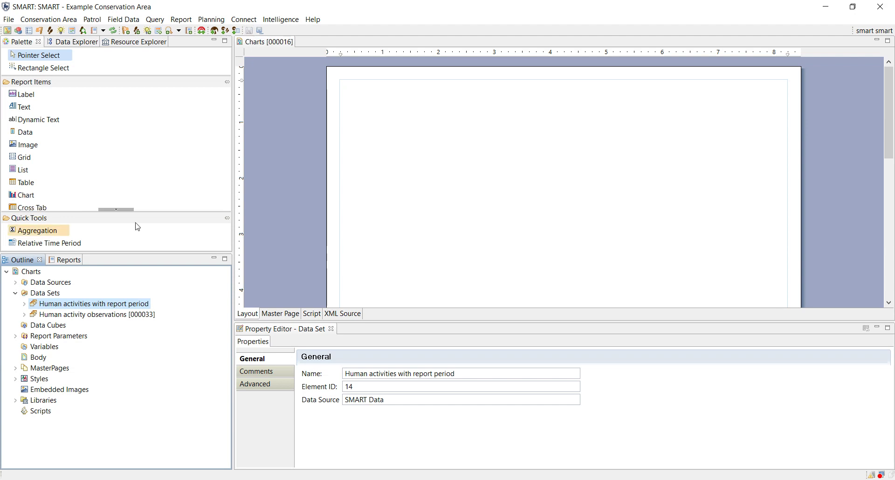
In the Human activity observations [000033] data set, rename the Start Date parameter "Starting at 2012" and set its linked report parameter to None.
click(94, 315)
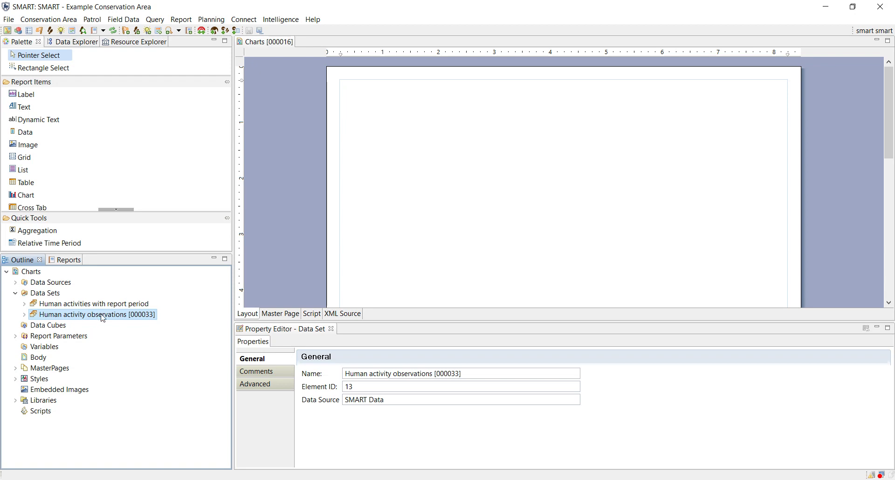
double_click(102, 316)
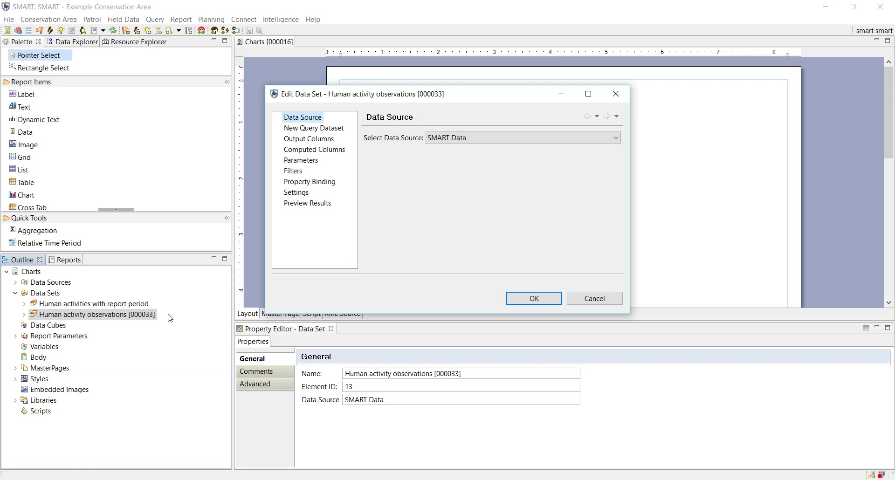
click(306, 161)
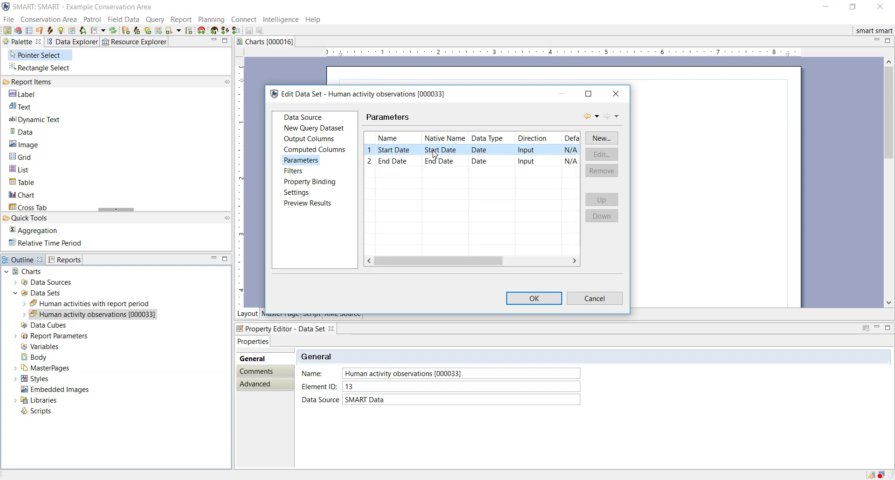
click(517, 151)
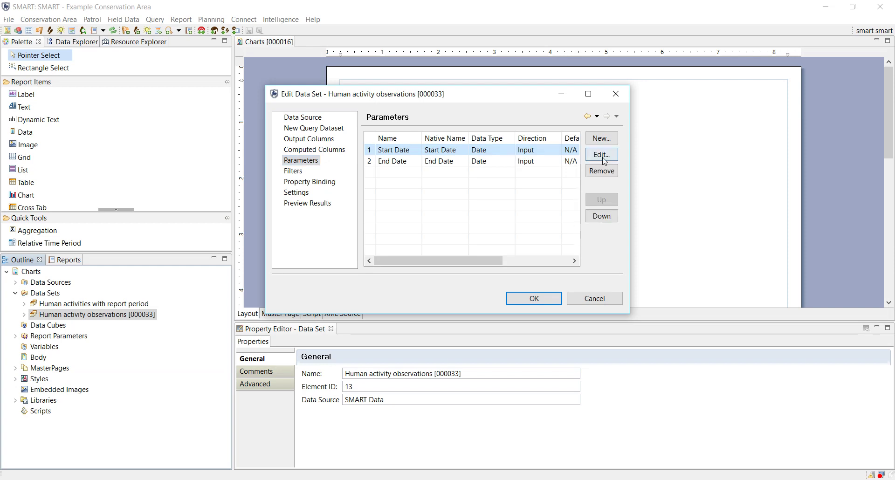
click(602, 156)
drag(508, 120, 411, 121)
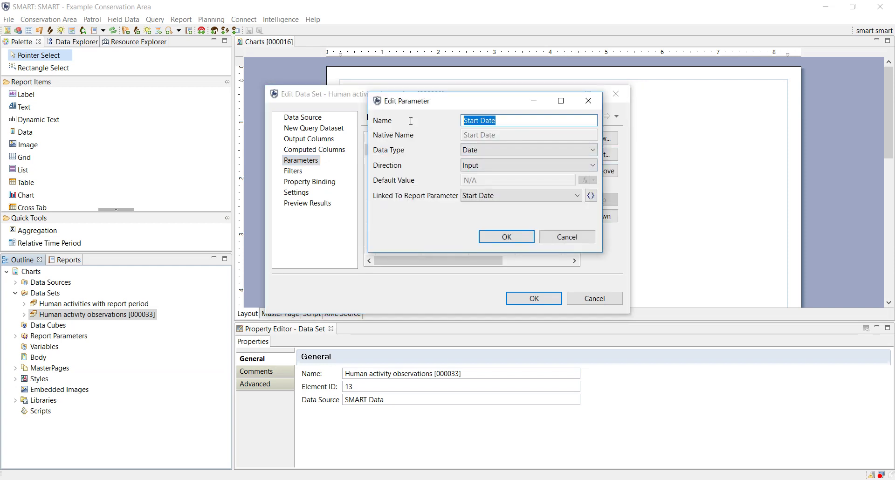
text(Startin)
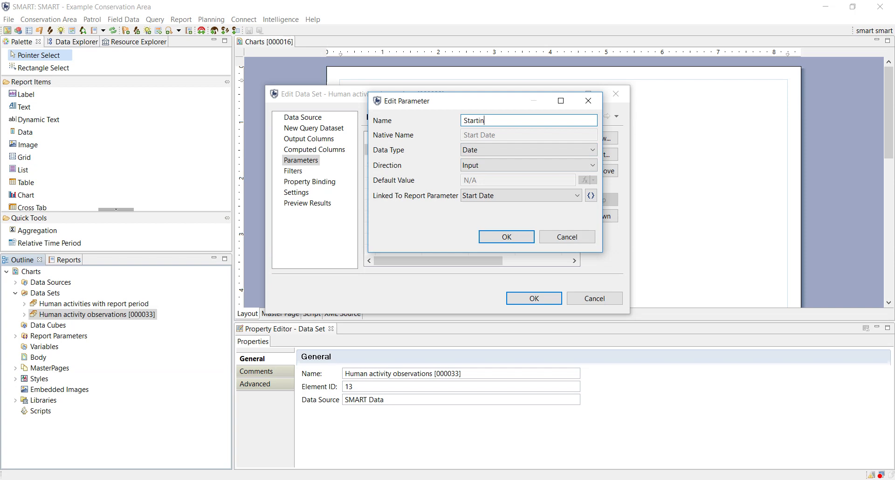
text(g at 2012)
click(504, 195)
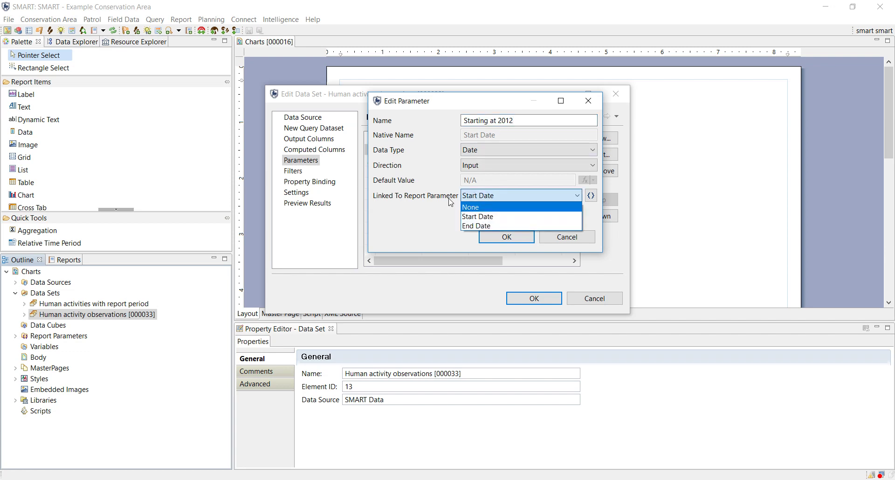
click(480, 208)
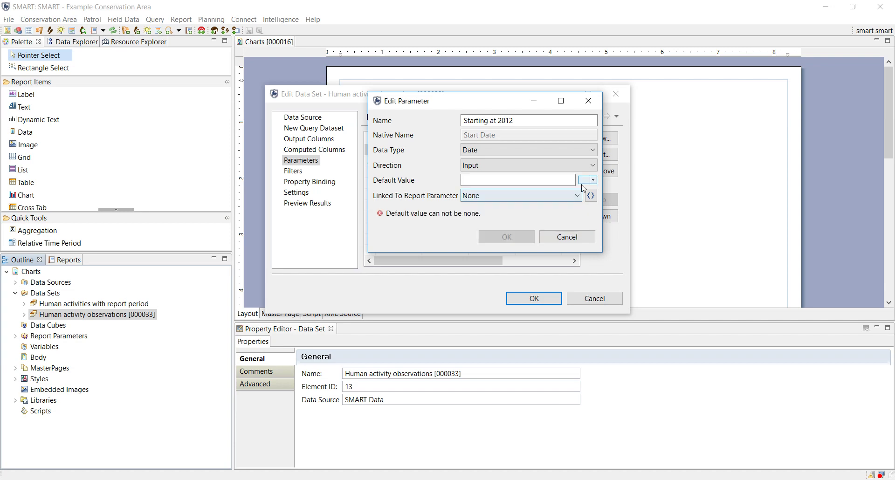
Set the parameter's default value to the expression new Date(2012, 0, 1), accept the data set and save the report.
click(584, 180)
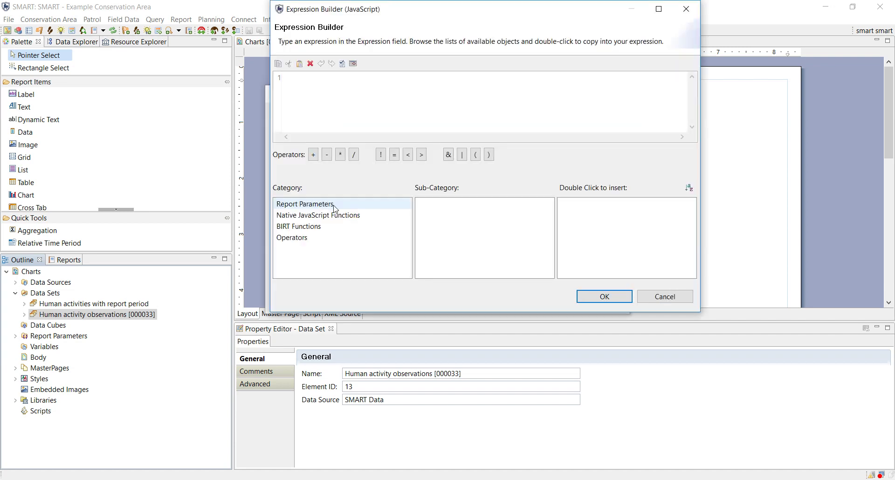
click(335, 215)
click(438, 226)
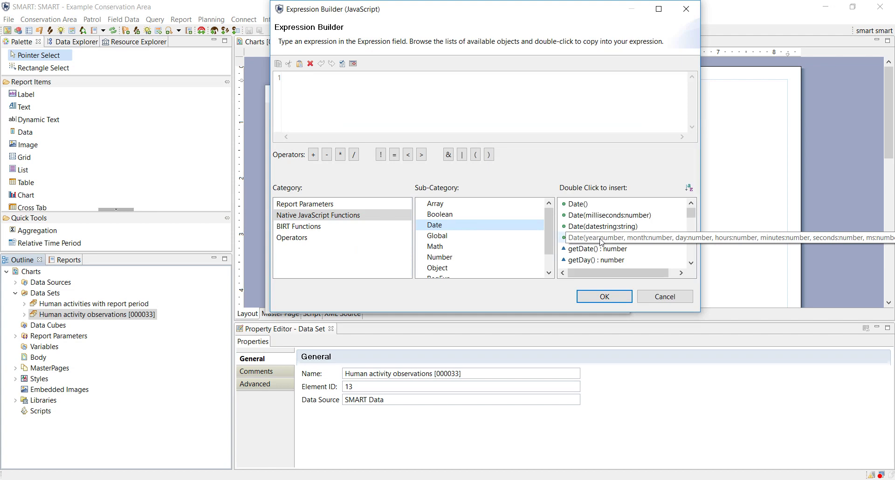
double_click(601, 240)
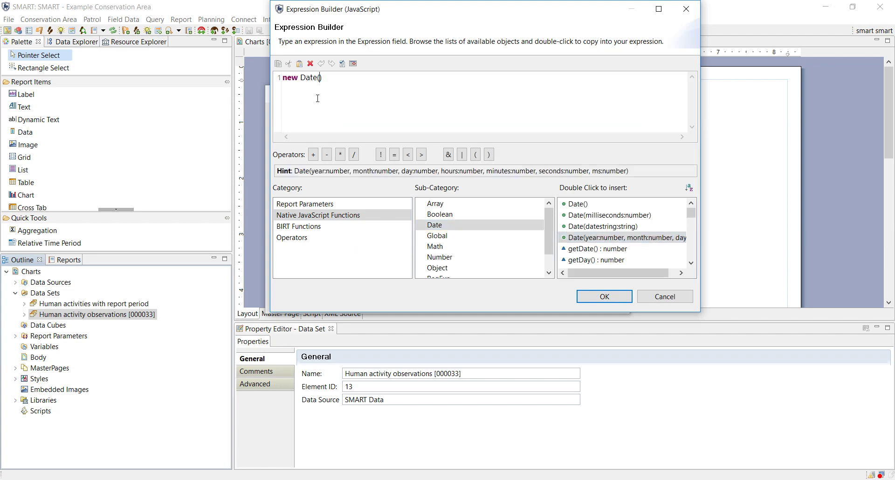
text(2012, 0, 1)
double_click(342, 77)
double_click(351, 76)
click(604, 296)
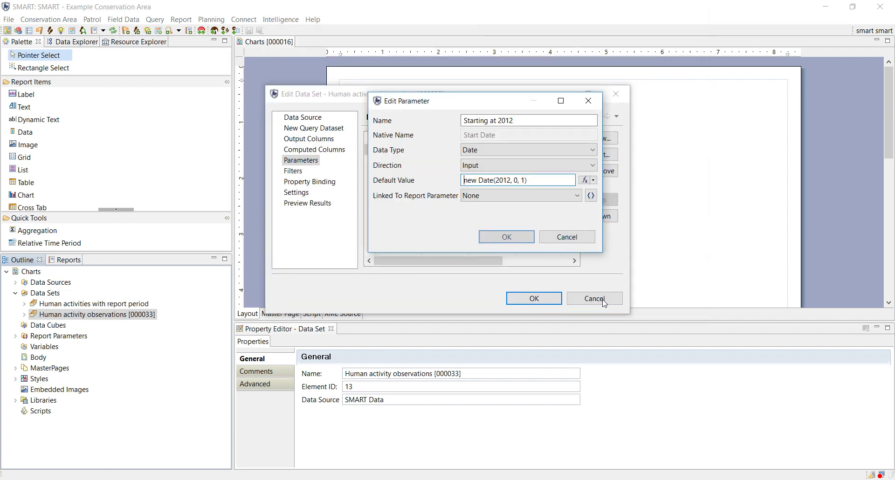
click(506, 238)
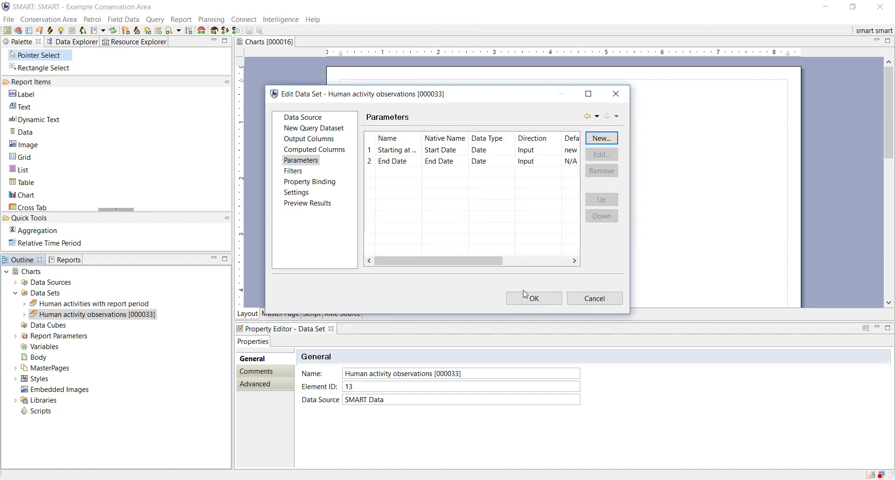
click(543, 304)
click(249, 32)
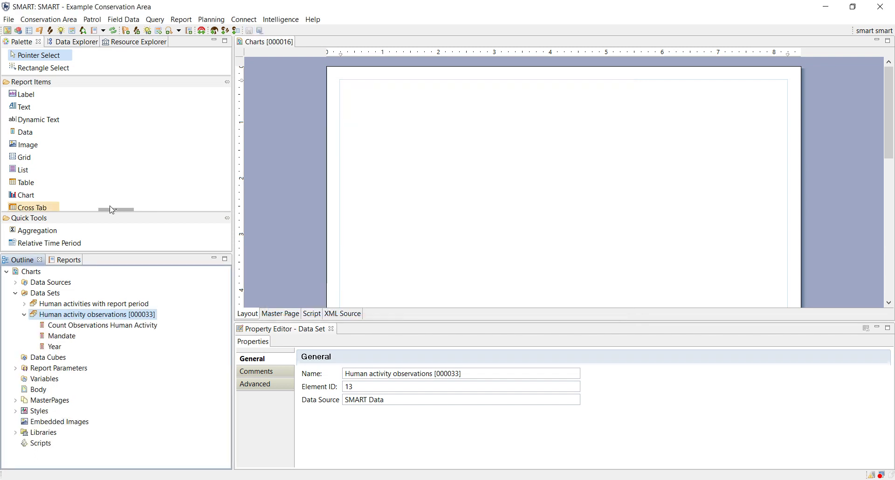
Insert a bar chart in the empty report body and use the Human activity observations [000033] data set as its data.
drag(31, 203, 387, 180)
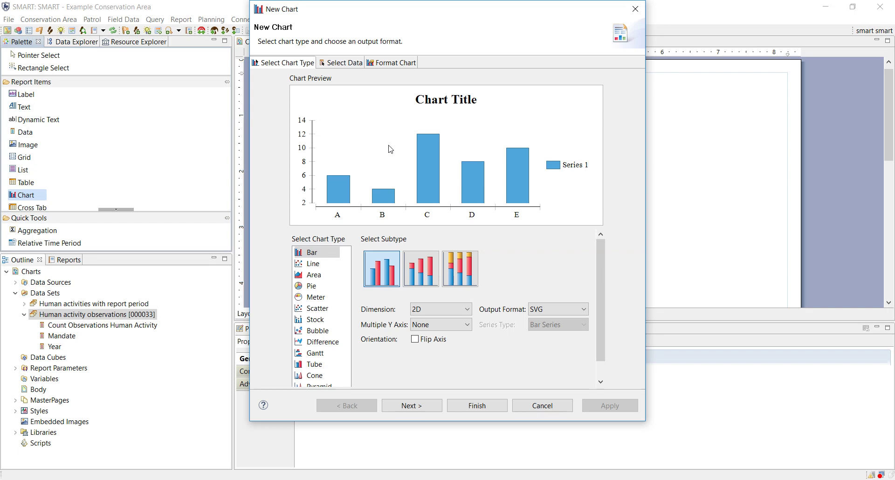
click(339, 66)
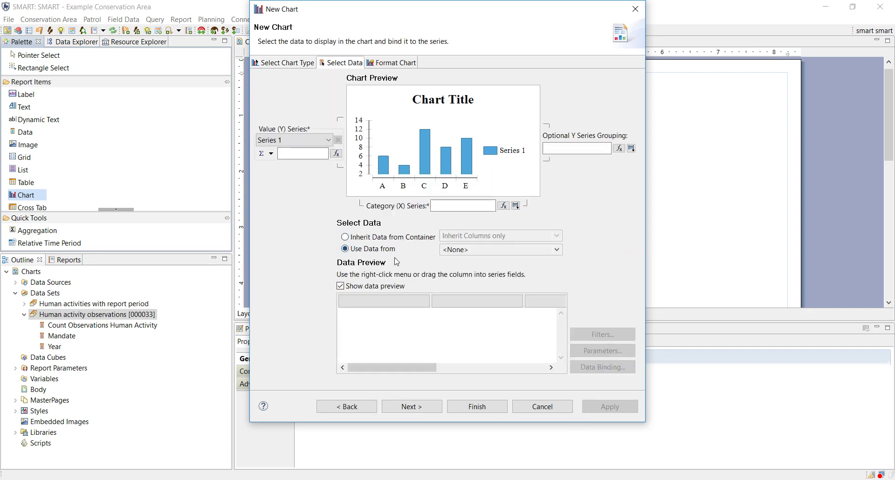
click(468, 249)
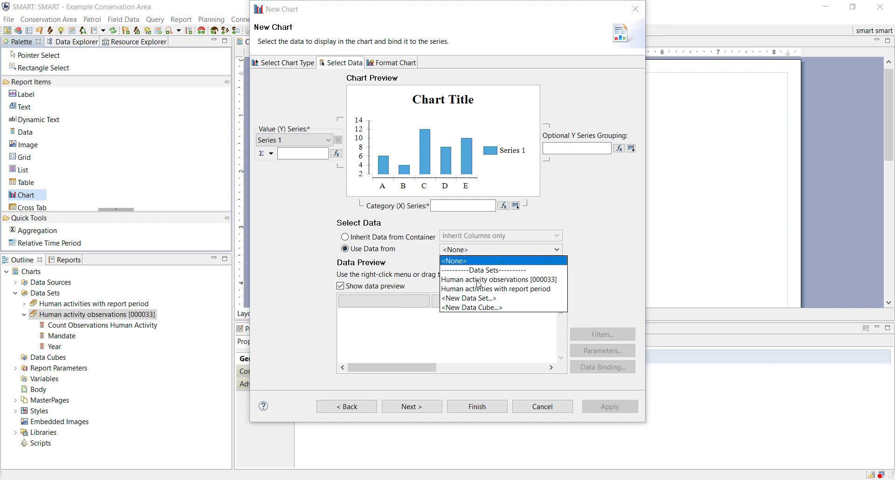
click(478, 281)
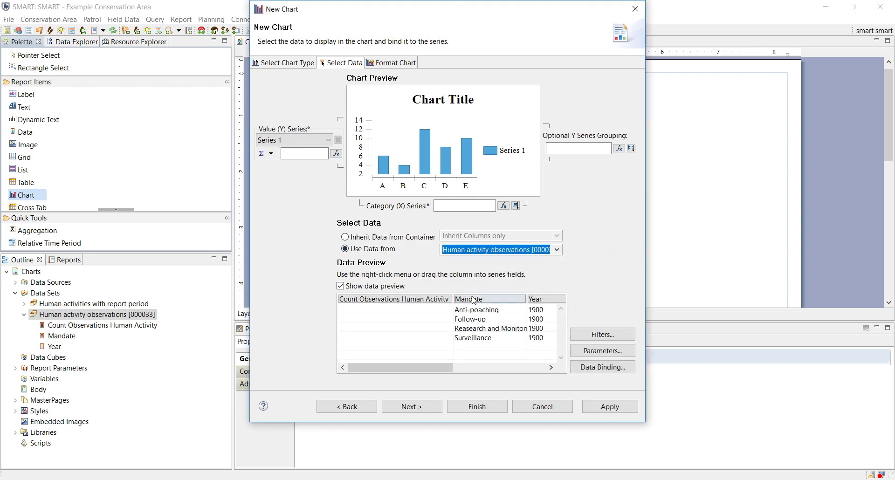
Bind Mandate to the Y series grouping, Year to the category X series and Count Observations Human Activity to the value Y series.
drag(473, 300, 573, 148)
drag(541, 298, 456, 205)
click(401, 304)
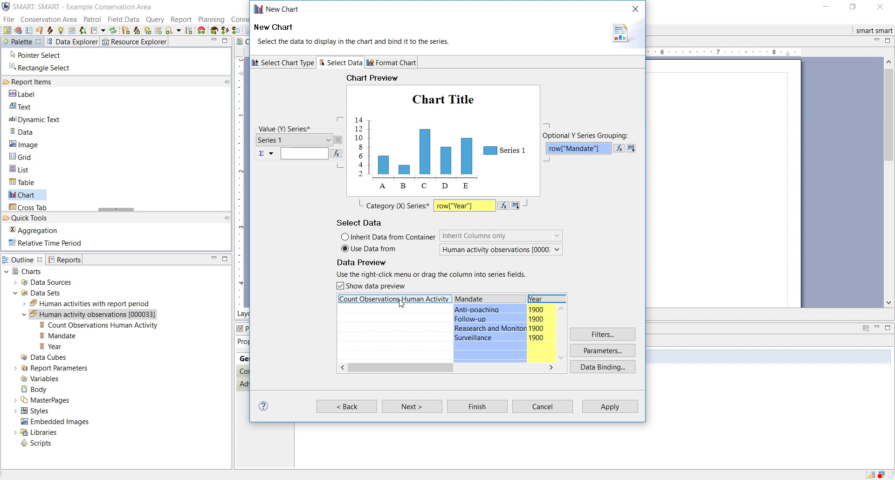
drag(401, 304, 309, 156)
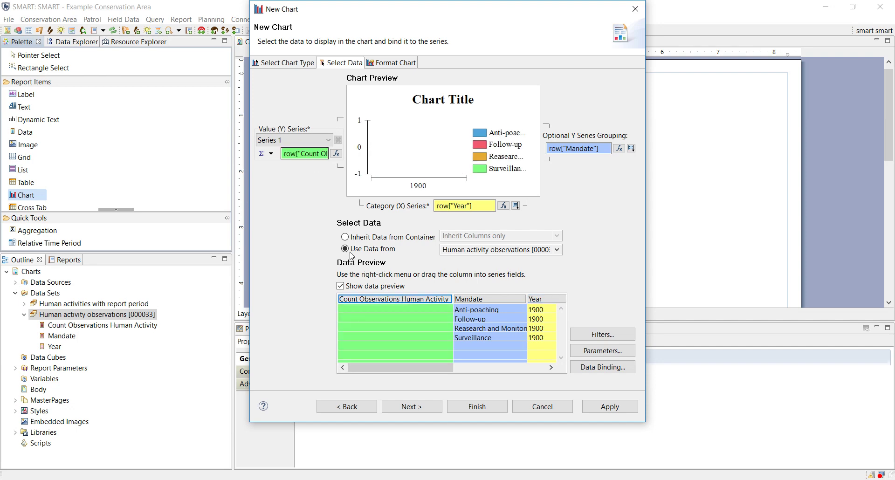
Title the chart "Human activities multi-year" and finish creating it.
click(412, 407)
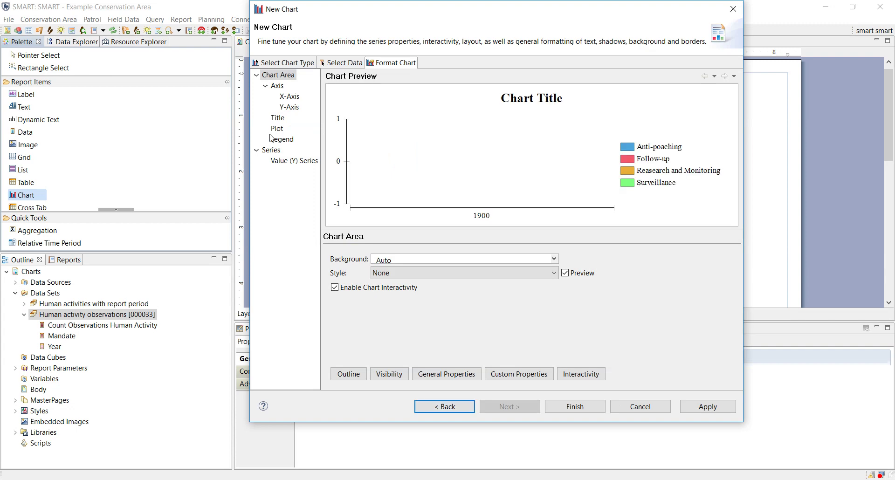
click(278, 117)
click(421, 260)
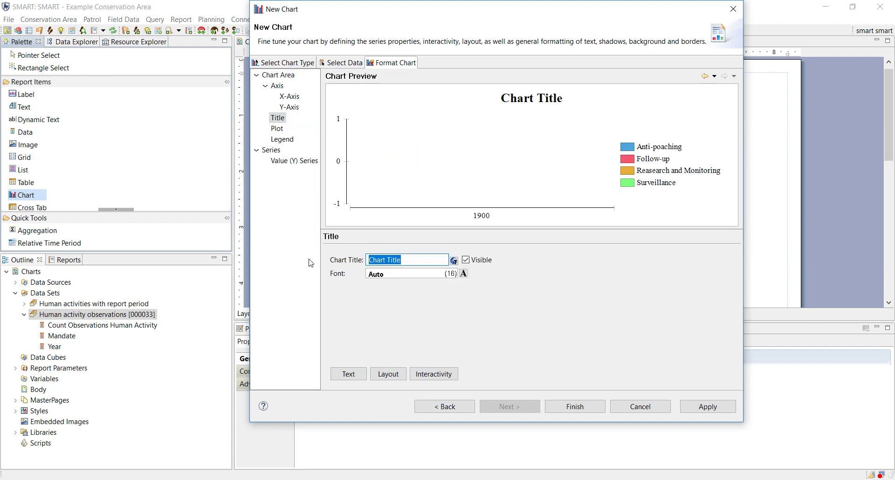
text(Human activities)
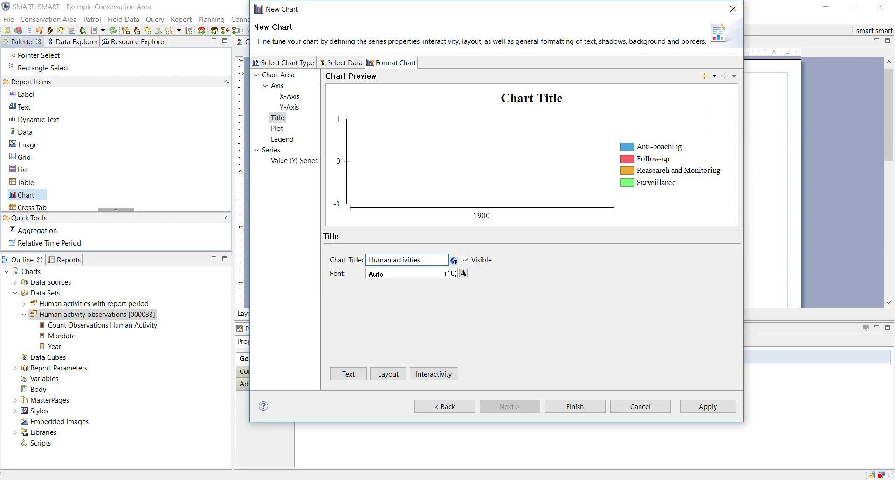
text( multi-year)
click(574, 406)
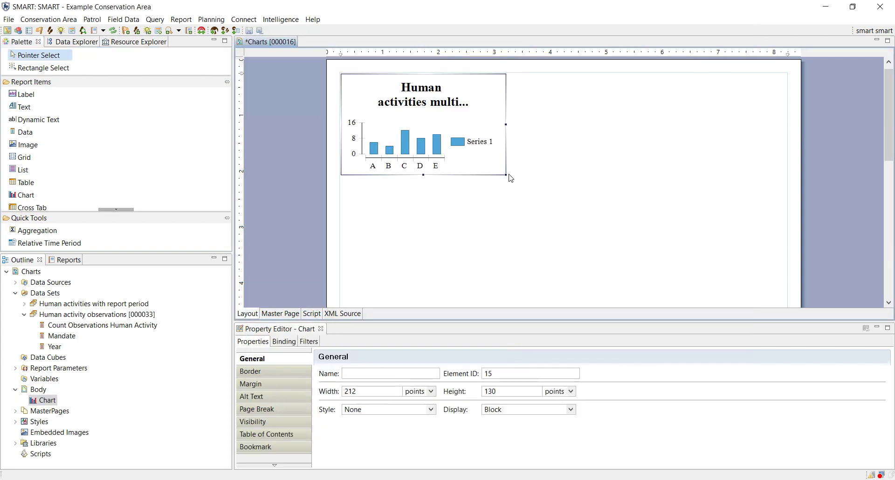
Enlarge the multi-year chart to about 7.9 in wide and 3.9 in high, and save the report.
drag(506, 176, 784, 296)
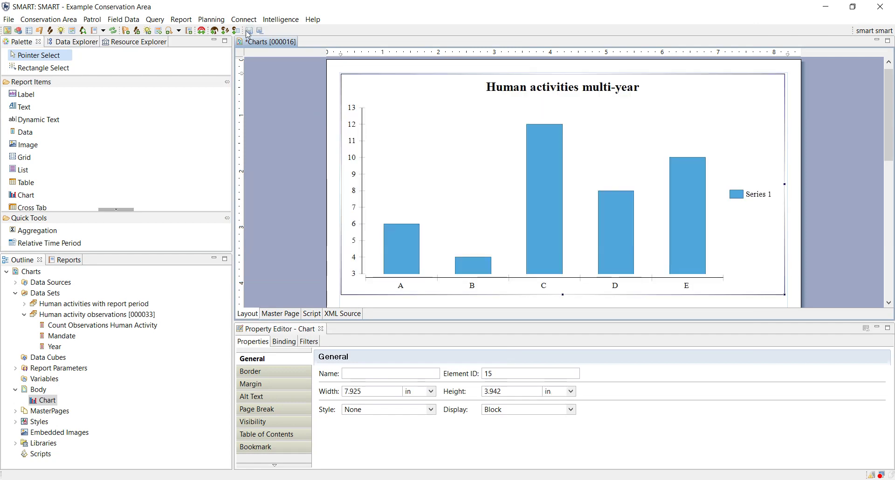
click(249, 31)
Insert a second bar chart below the first and use the Human activities with report period data set as its data.
scroll(811, 202, down, 3)
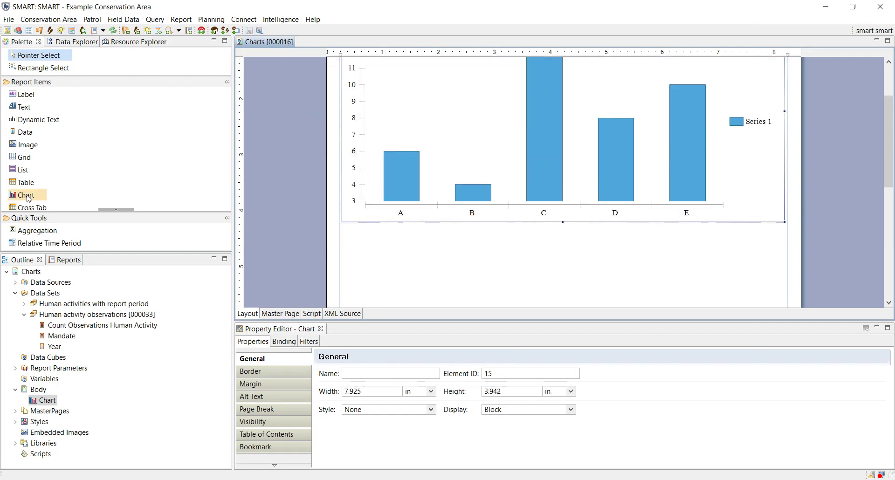
drag(28, 198, 365, 256)
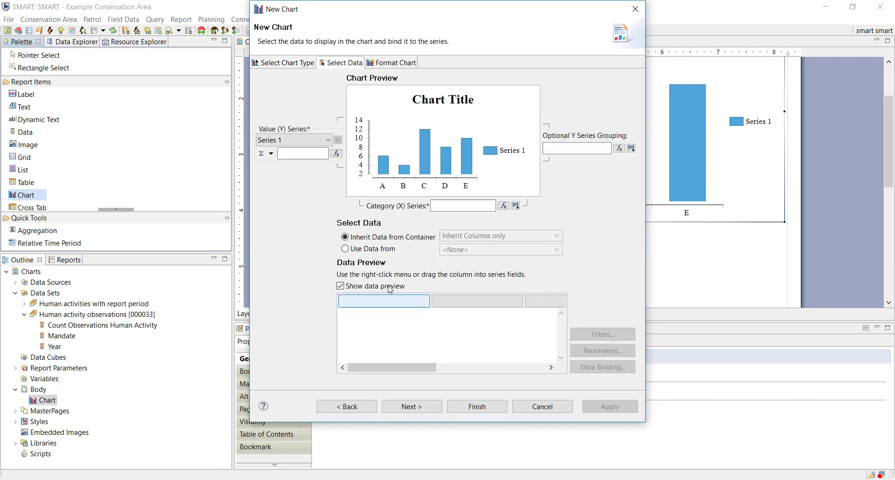
click(345, 249)
click(519, 250)
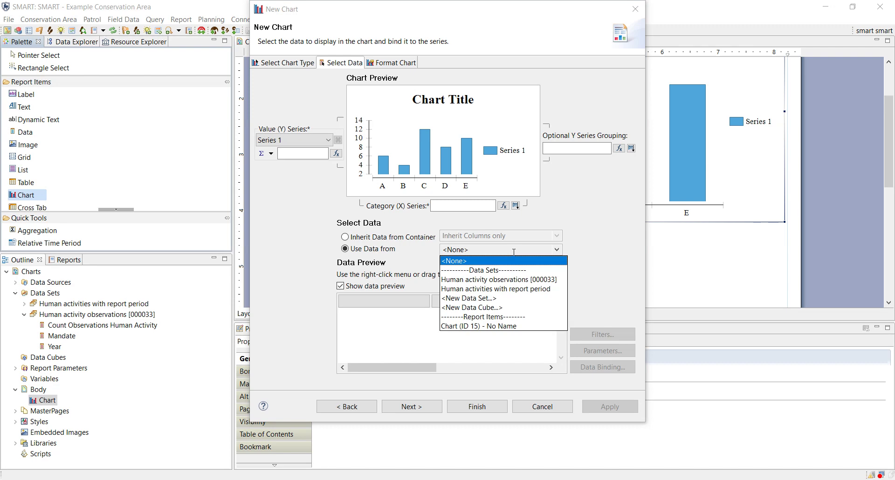
click(513, 288)
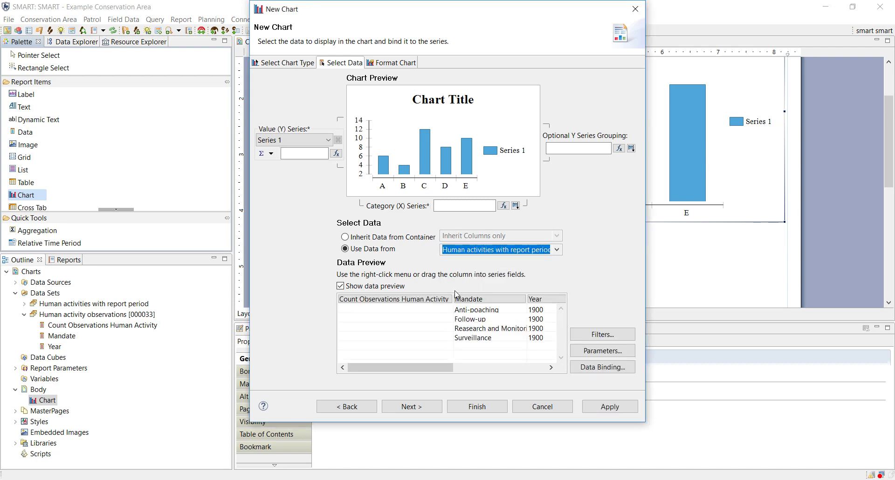
In the second chart, assign Mandate to the Y series grouping, Year to the X category and Count Observations Human Activity to the Y values.
drag(483, 303, 573, 149)
drag(544, 304, 478, 209)
drag(389, 304, 309, 155)
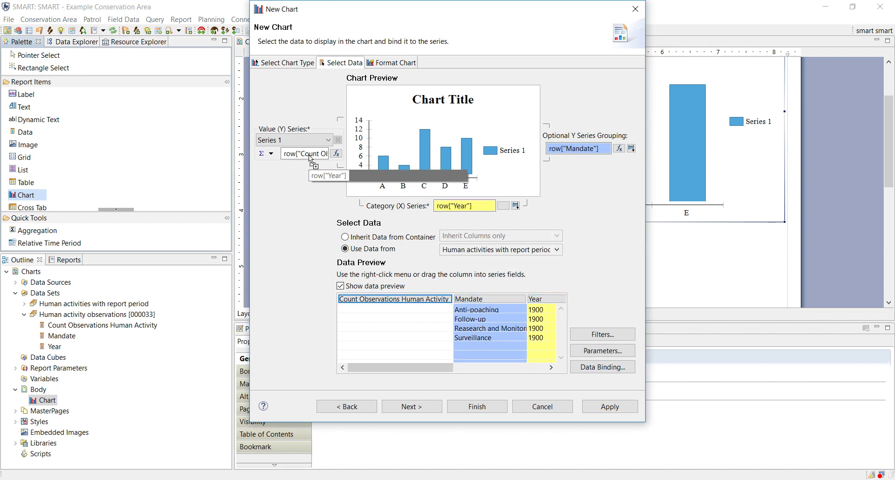
Title the second chart "Human activities within report time period" and finish creating it.
click(412, 406)
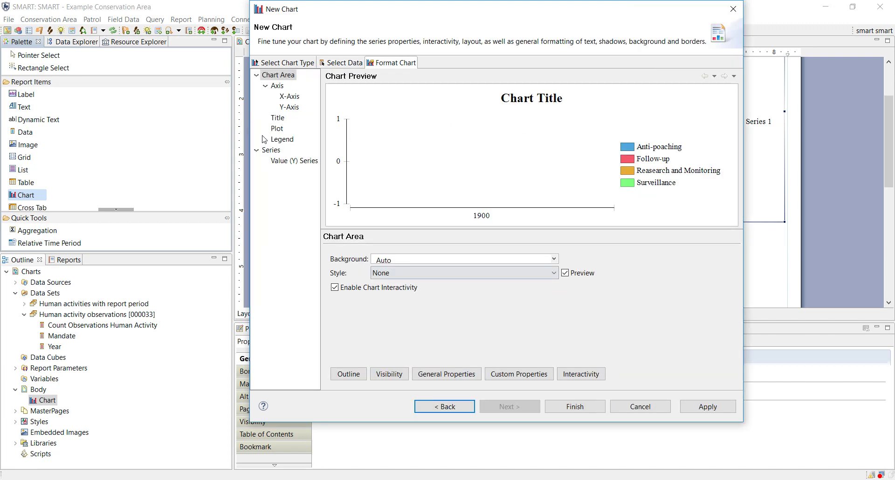
click(277, 117)
drag(420, 259, 336, 264)
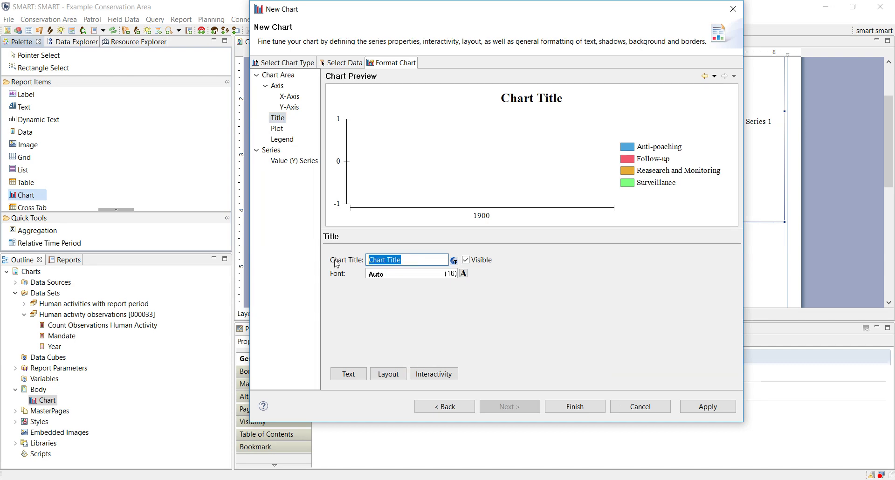
text(Human activities wi)
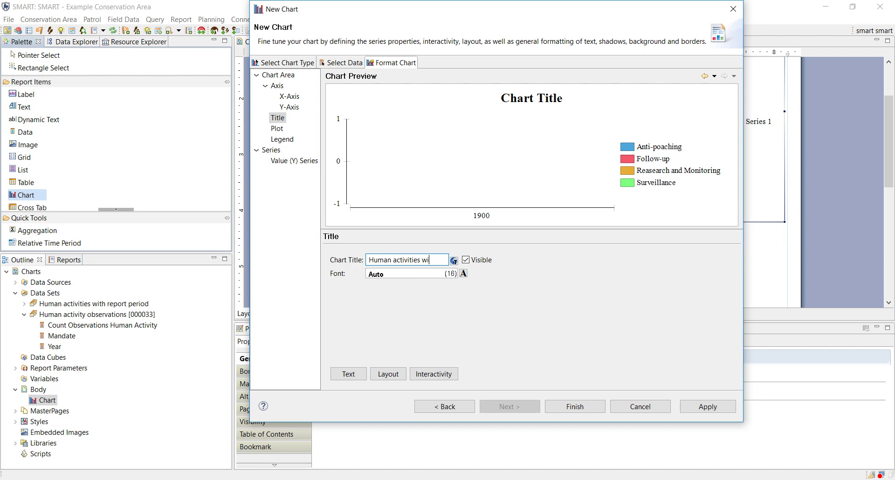
text(thin report time period)
click(574, 406)
Enlarge the report time period chart to about 7.9 in wide and 3.7 in high.
scroll(527, 207, down, 3)
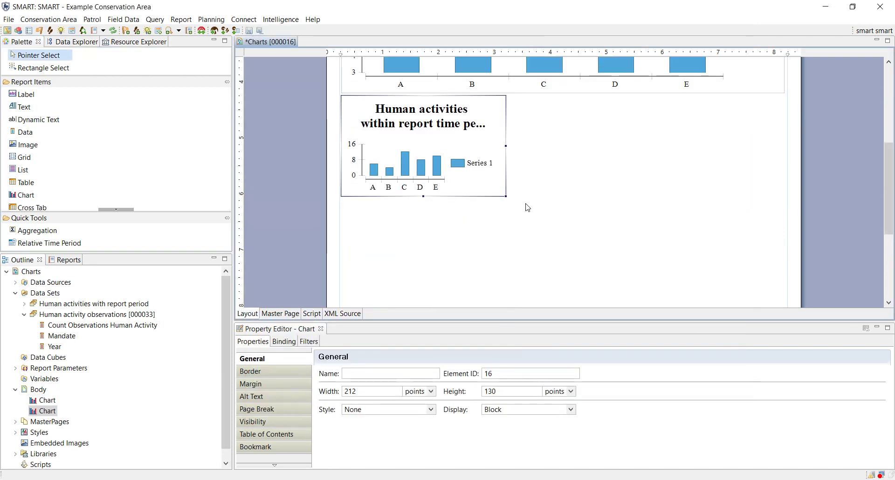
drag(506, 196, 784, 302)
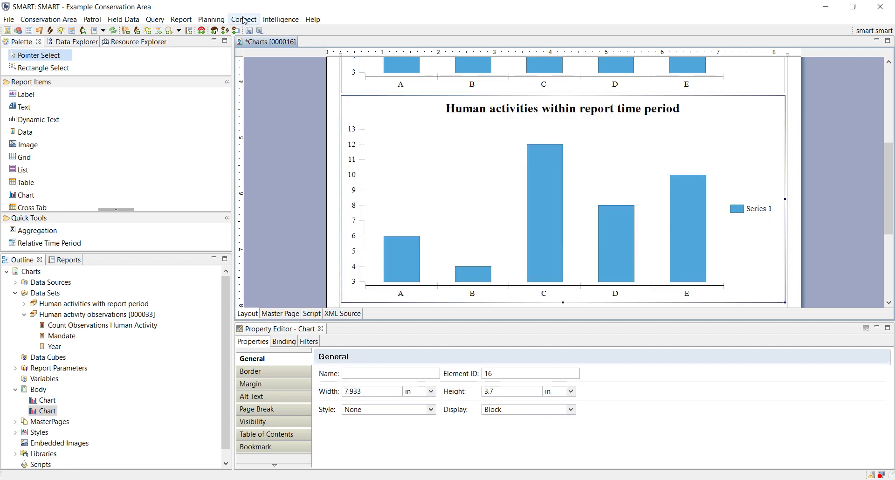
Save the Charts report and run it with the Last 30 Days date range.
key(ctrl+s)
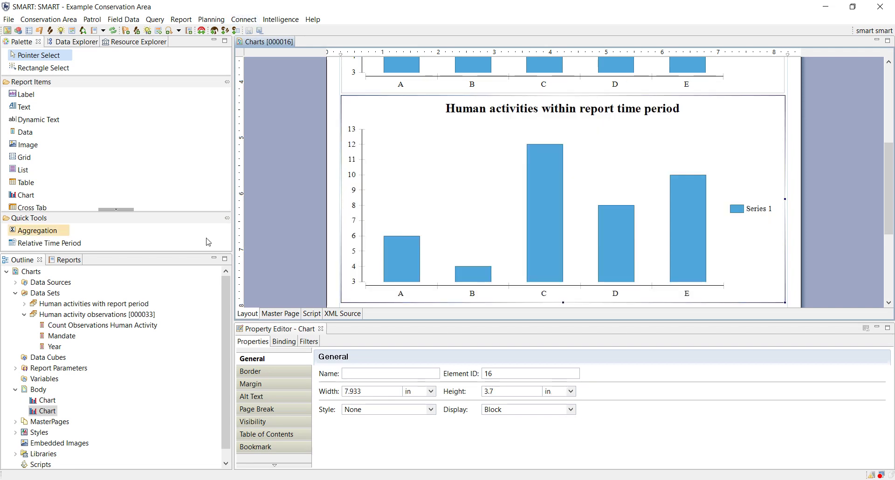
click(65, 259)
right_click(50, 337)
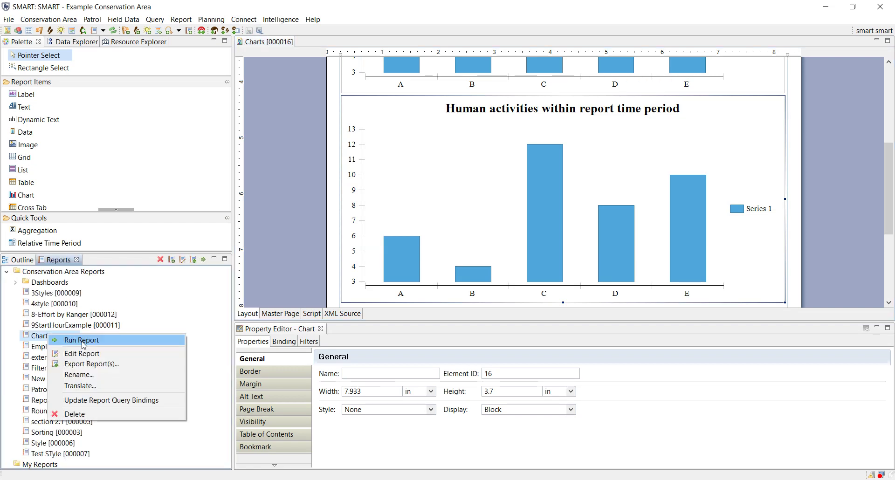
click(82, 340)
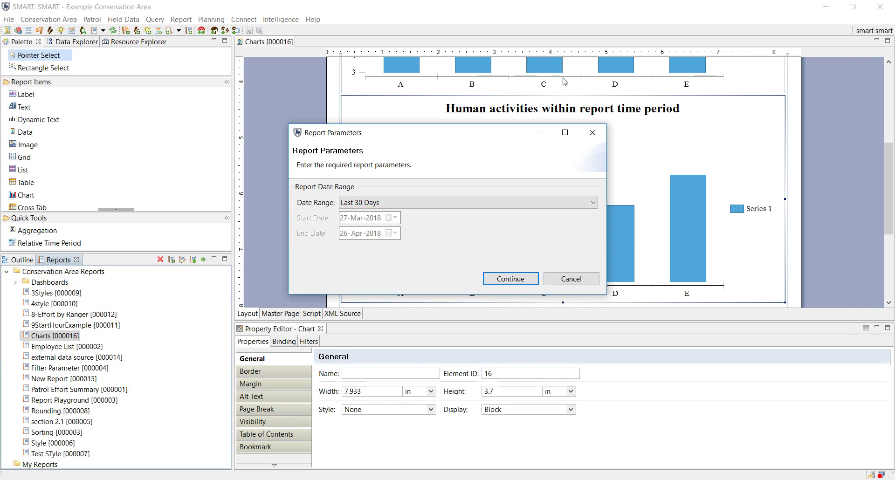
click(517, 281)
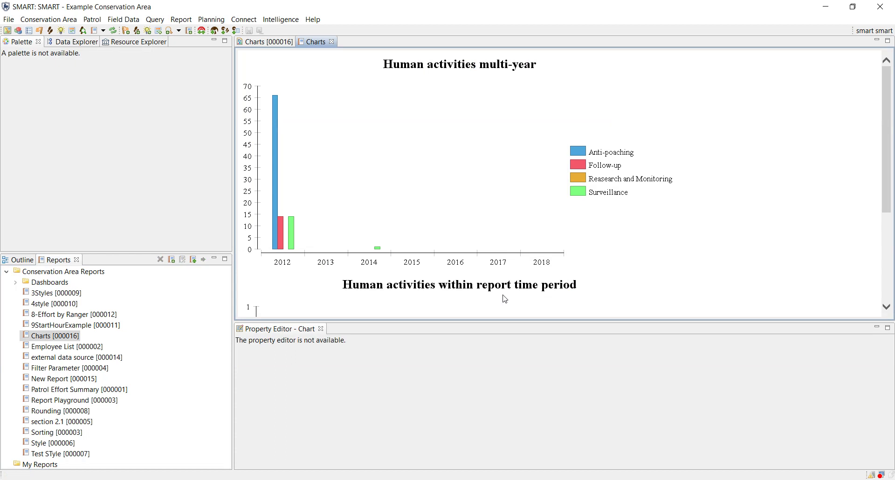
Enlarge the report output area and examine the "Human activities within report time period" chart below the multi-year chart.
drag(528, 328, 518, 424)
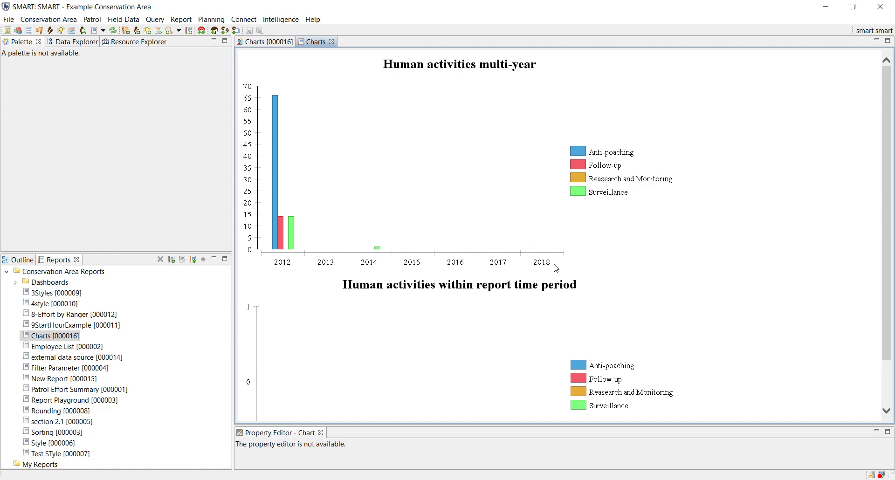
scroll(573, 238, down, 3)
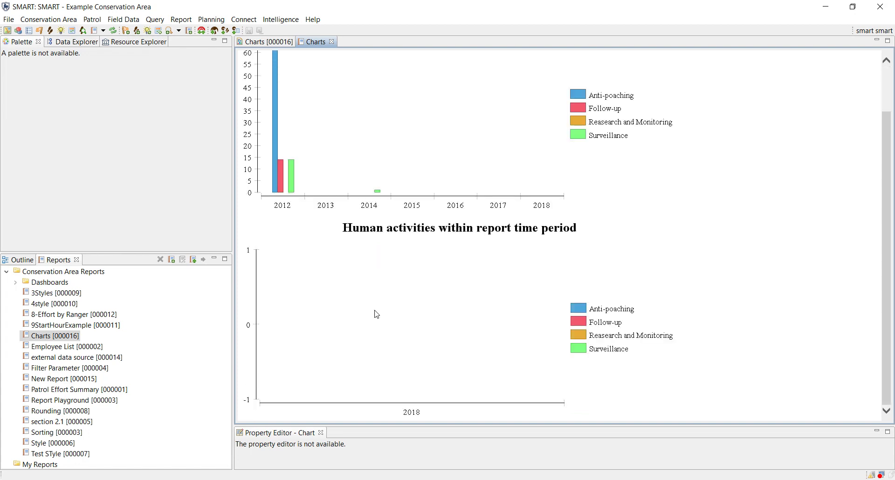